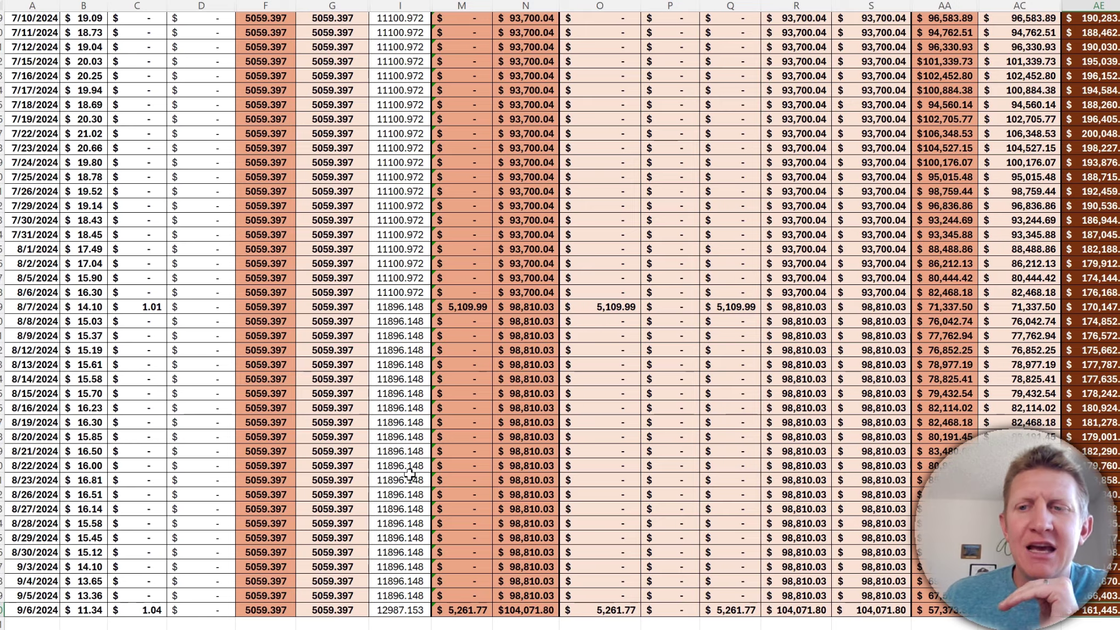
# - Set the % Reinvested value at the head of the CONY sheet to 25%
pyautogui.scroll(10, 1091, 438)
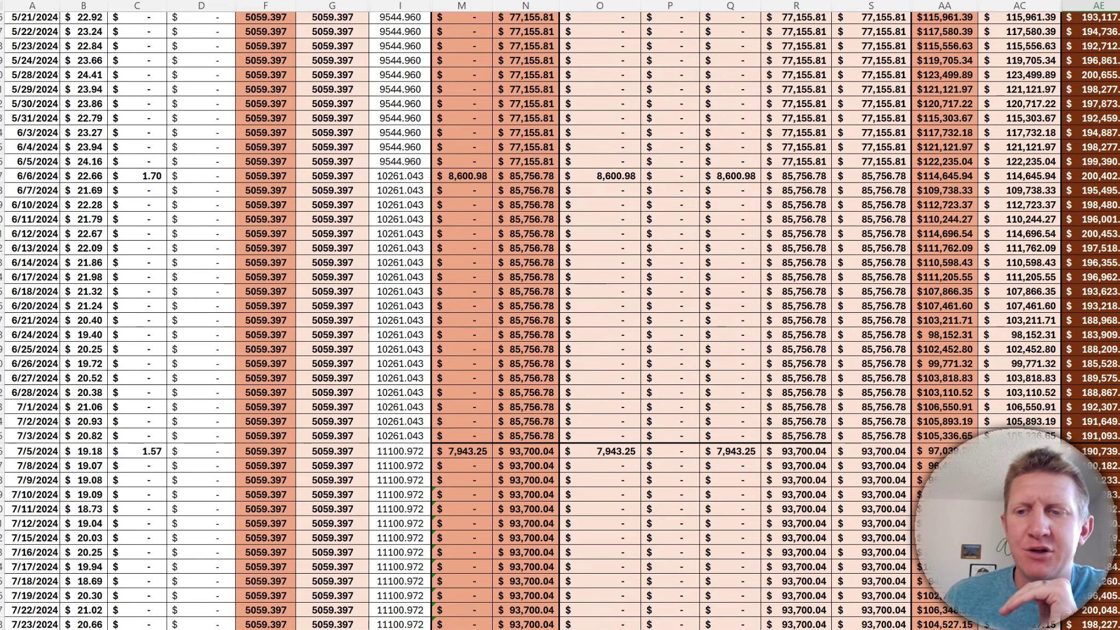
pyautogui.scroll(20, 1090, 438)
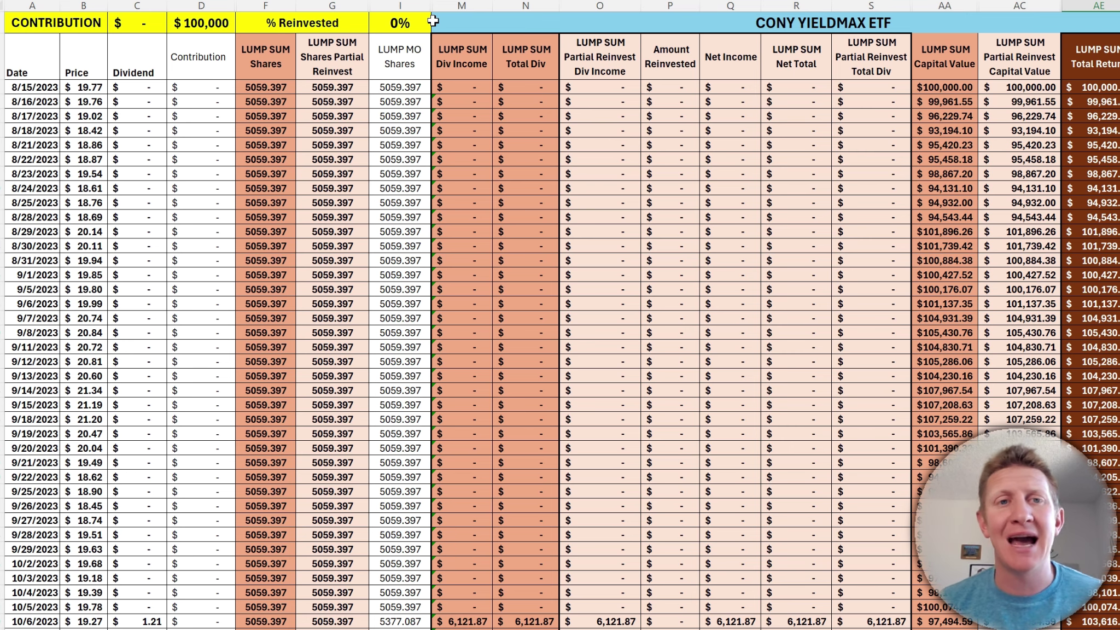
pyautogui.click(430, 22)
pyautogui.write('25')
pyautogui.hotkey('ctrl', 'Return')
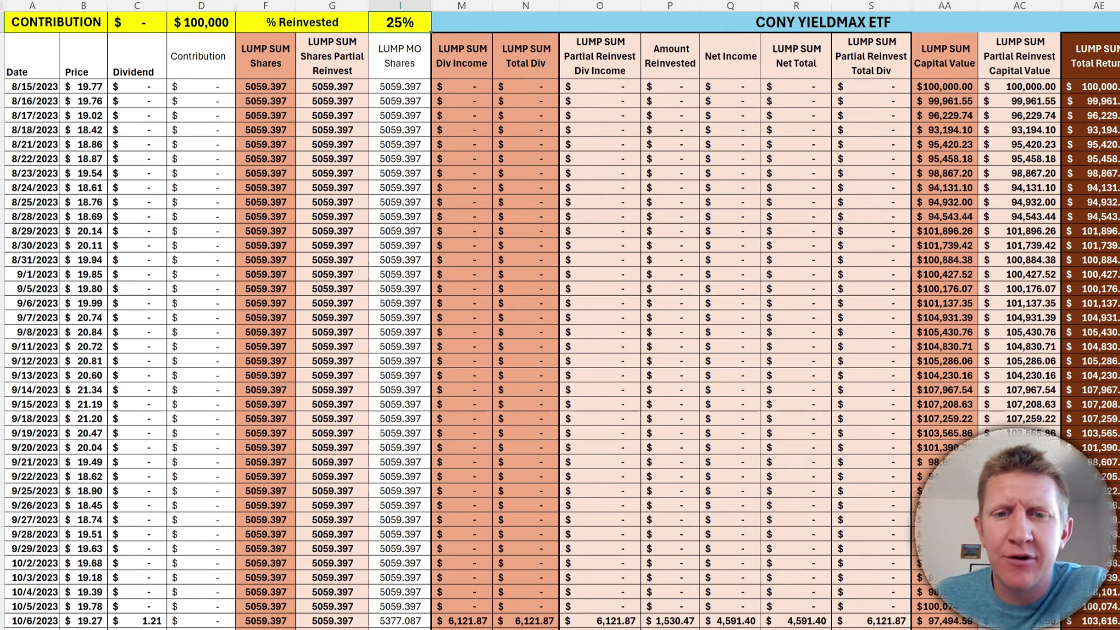
# - Examine the 10/6/2023 reinvested amount and net income, and compare the final row's total dividends with and without partial reinvestment
pyautogui.scroll(-3, 560, 317)
pyautogui.scroll(-1, 989, 273)
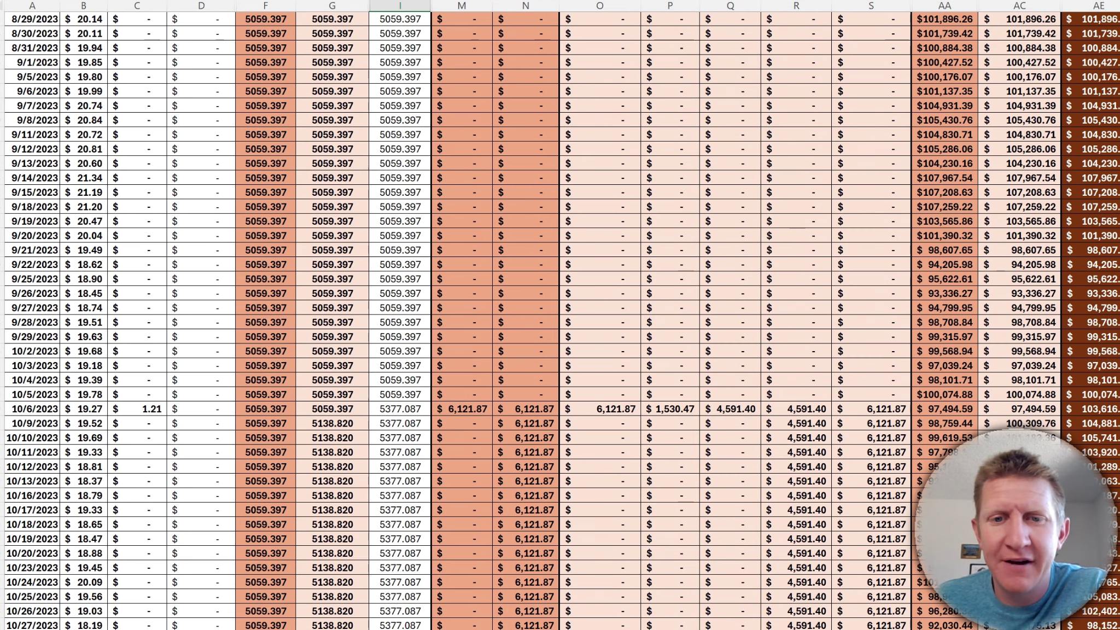
pyautogui.click(662, 410)
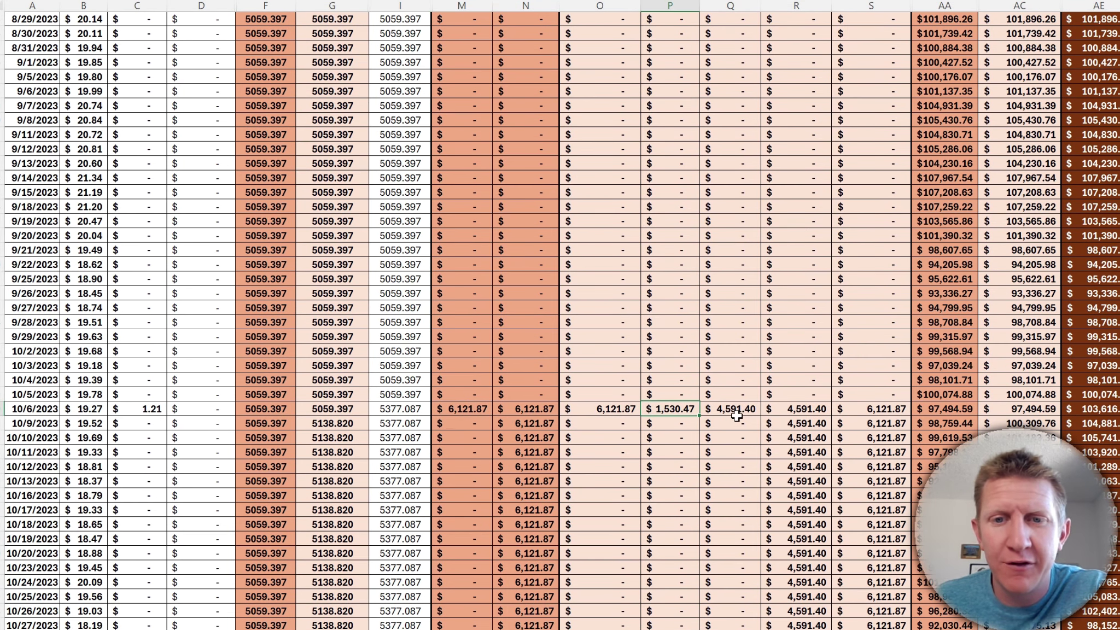
pyautogui.click(721, 411)
pyautogui.scroll(-20, 1009, 321)
pyautogui.scroll(-2, 1009, 322)
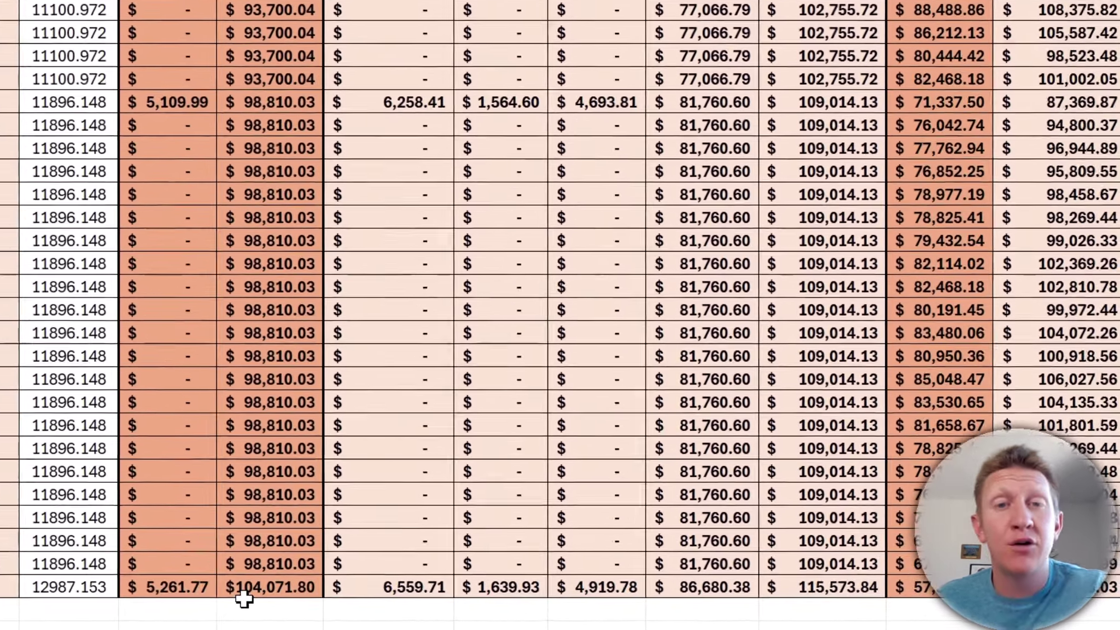
pyautogui.click(268, 587)
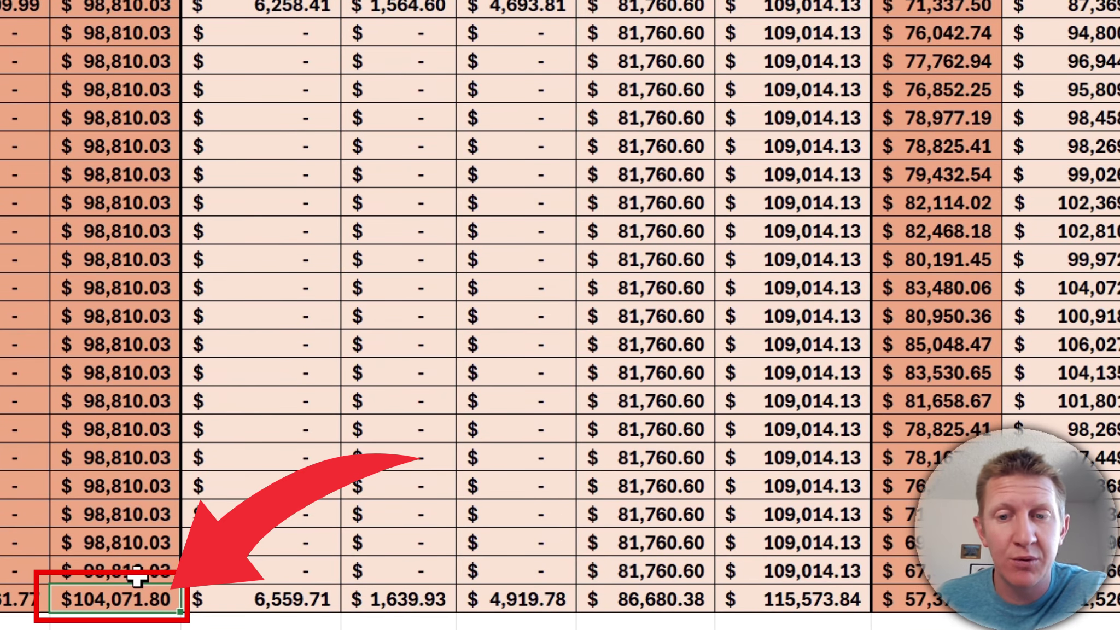
pyautogui.click(780, 599)
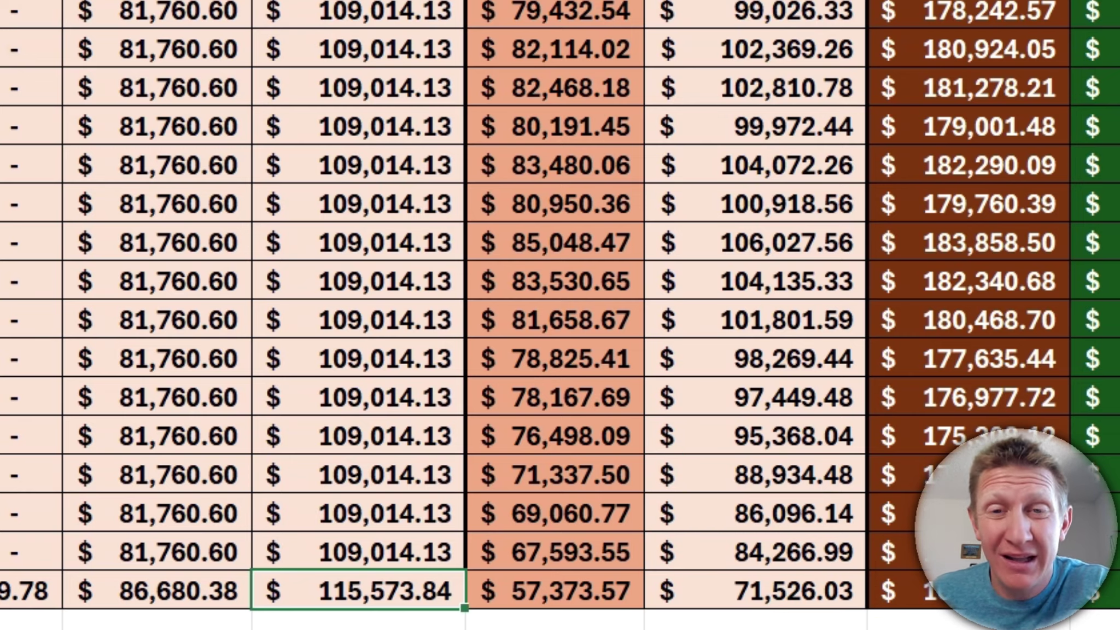
# - Set the % Reinvested value to 40%
pyautogui.scroll(15, 145, 395)
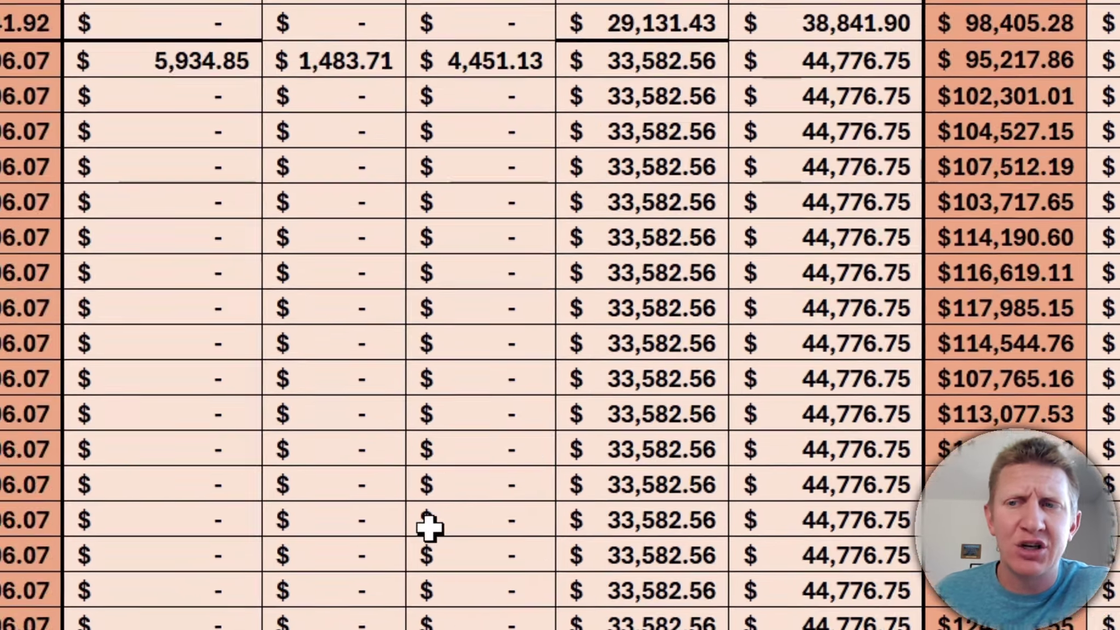
pyautogui.scroll(15, 560, 315)
pyautogui.hscroll(-5, 560, 316)
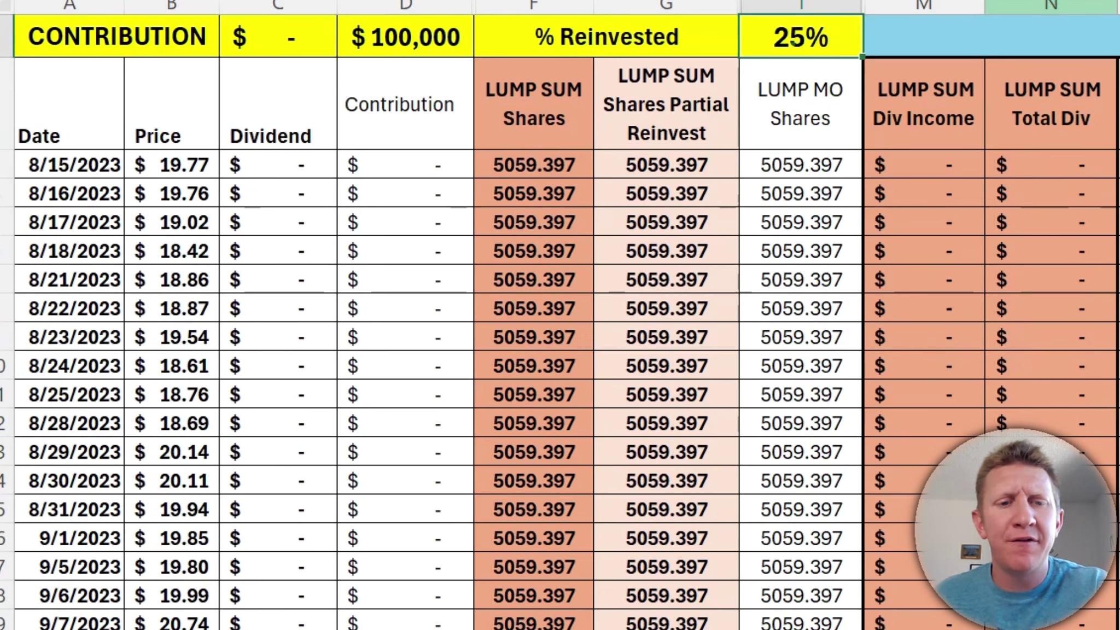
pyautogui.click(795, 38)
pyautogui.write('40')
pyautogui.press('Return')
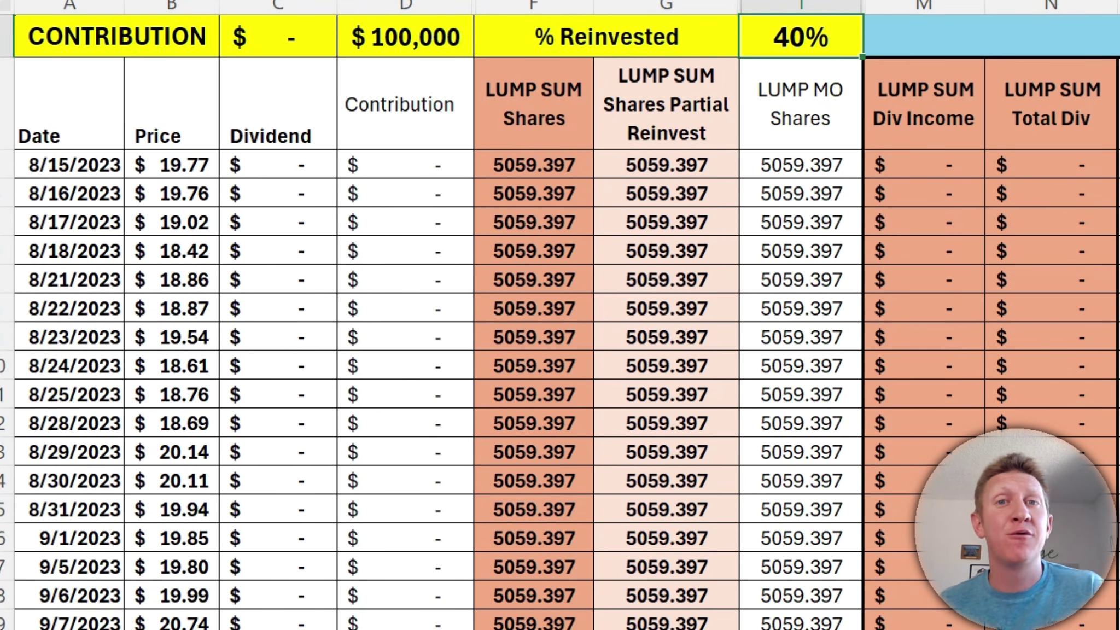
# - Review the dividend income, reinvested amount and net income in the final row at the 40% reinvestment rate
pyautogui.scroll(-20, 560, 315)
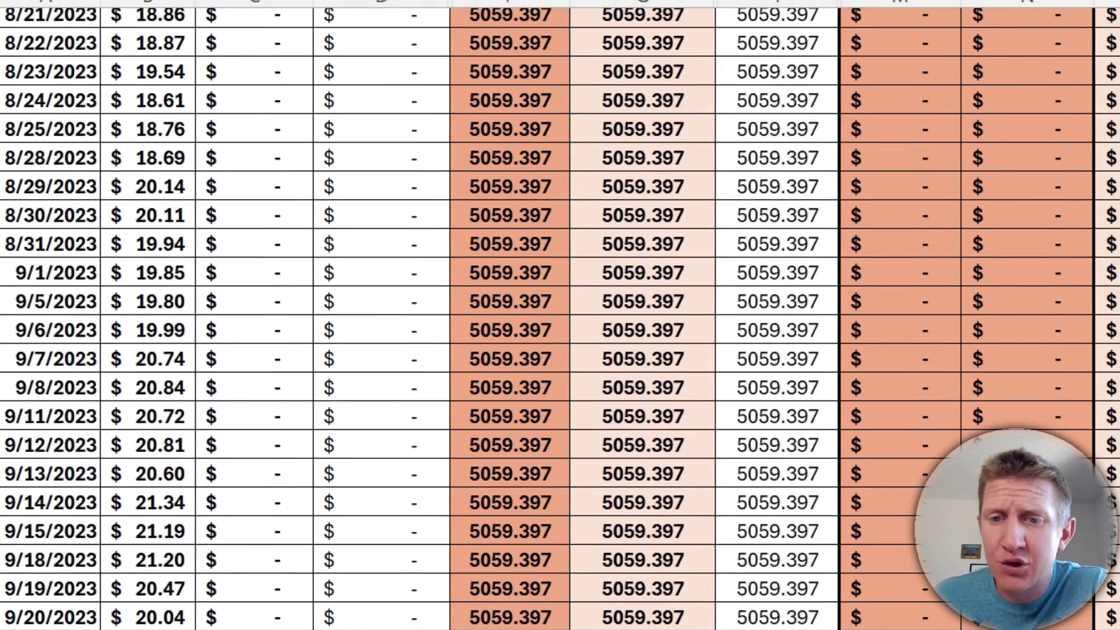
pyautogui.scroll(-10, 995, 431)
pyautogui.hscroll(3, 995, 431)
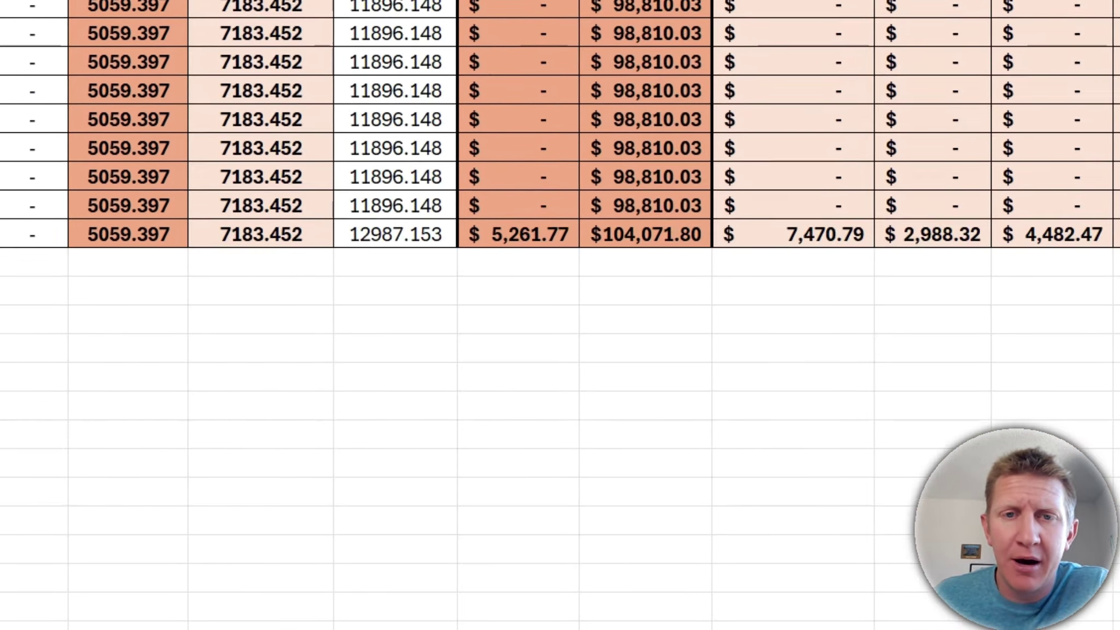
pyautogui.scroll(6, 1012, 421)
pyautogui.scroll(-2, 1031, 410)
pyautogui.hscroll(3, 790, 390)
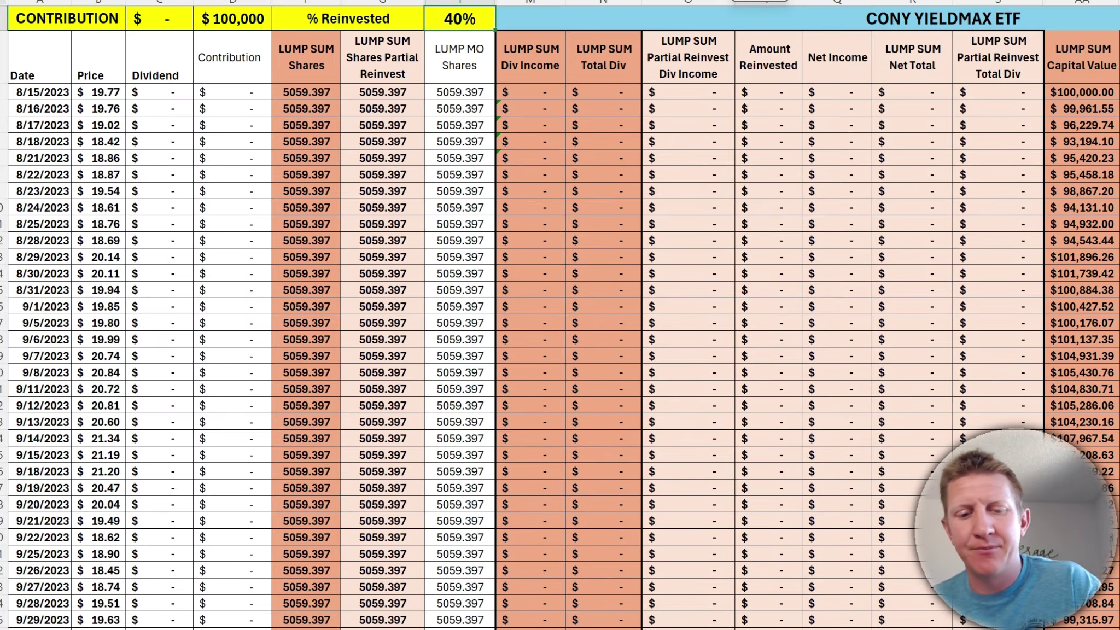
# - Set the % Reinvested value to 50% and check the lump sum capital value in the final row
pyautogui.write('50')
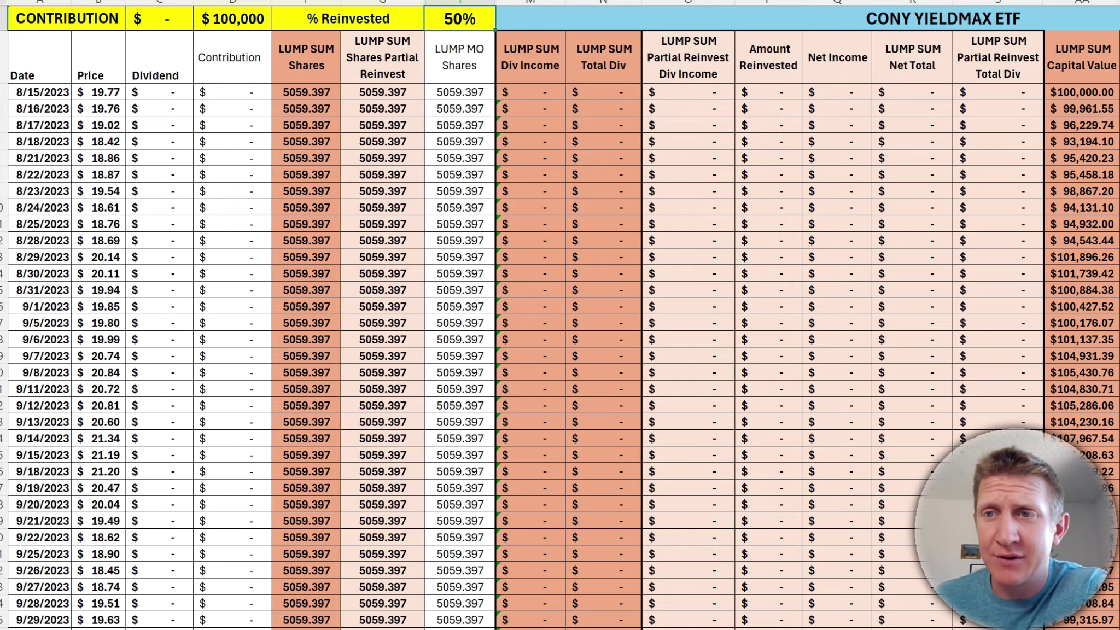
pyautogui.scroll(-20, 711, 383)
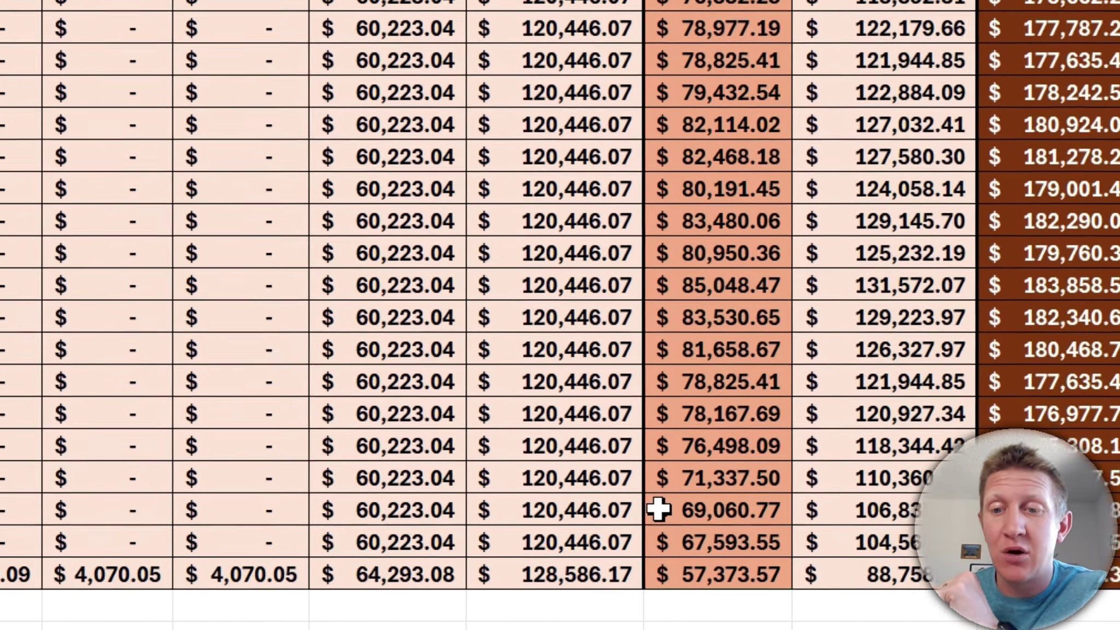
pyautogui.click(725, 580)
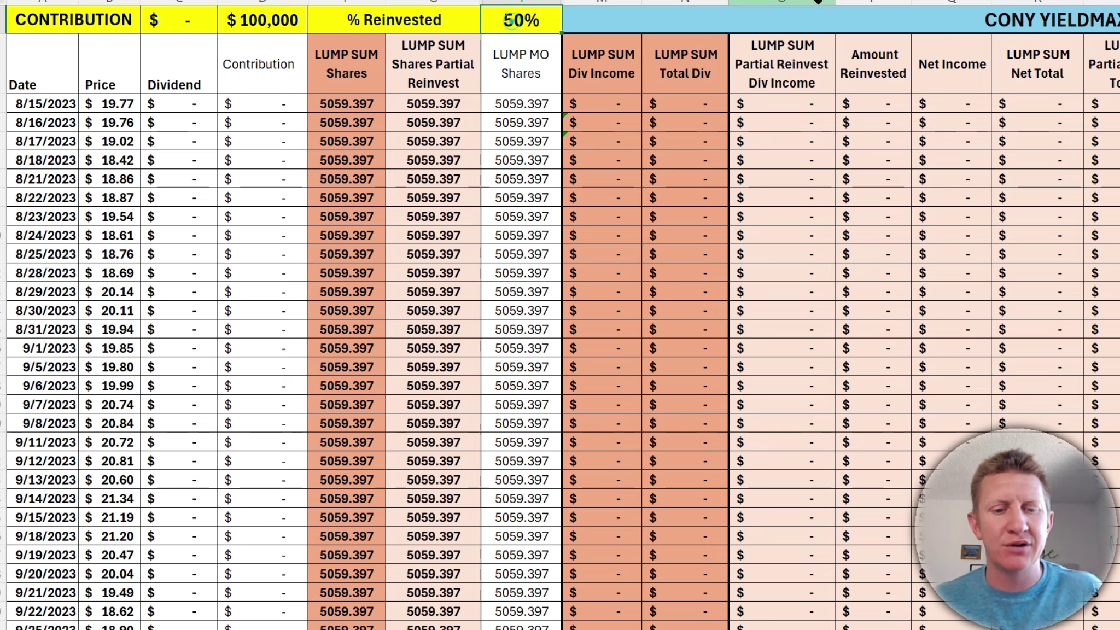
# - Try a % Reinvested value of 57%
pyautogui.write('57')
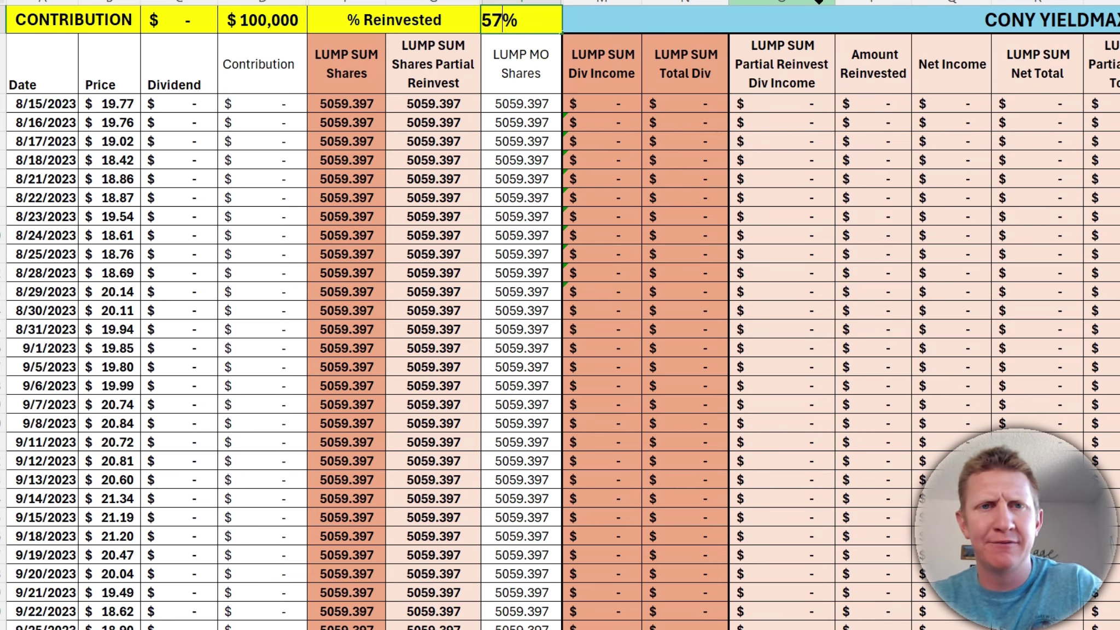
pyautogui.press('Return')
pyautogui.scroll(-20, 560, 315)
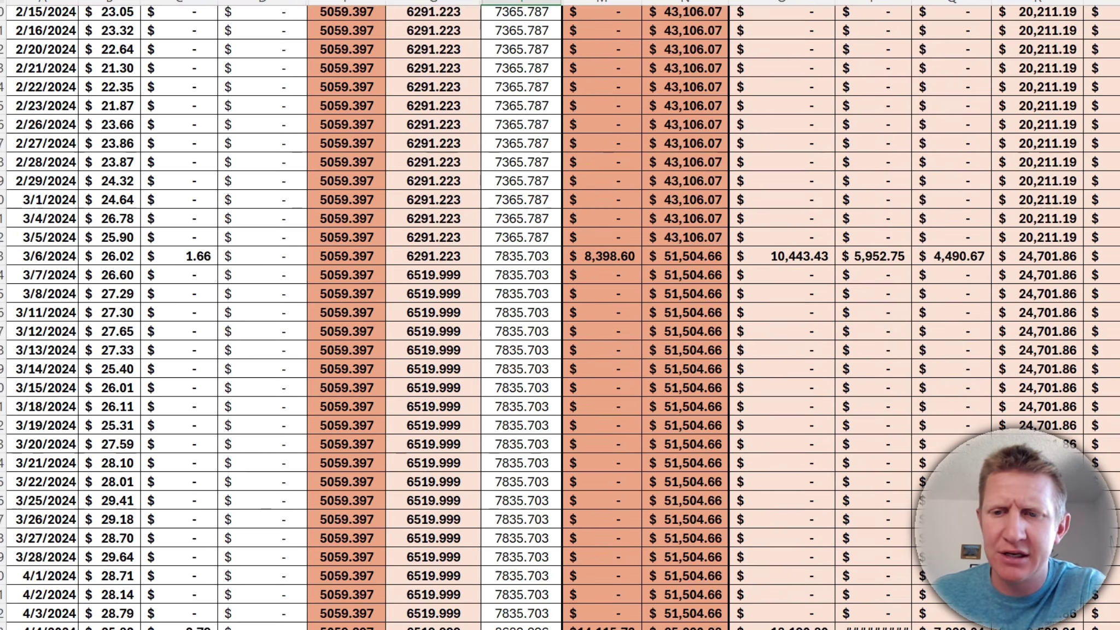
# - Set the % Reinvested value to 61%
pyautogui.scroll(19, 560, 315)
pyautogui.scroll(20, 560, 315)
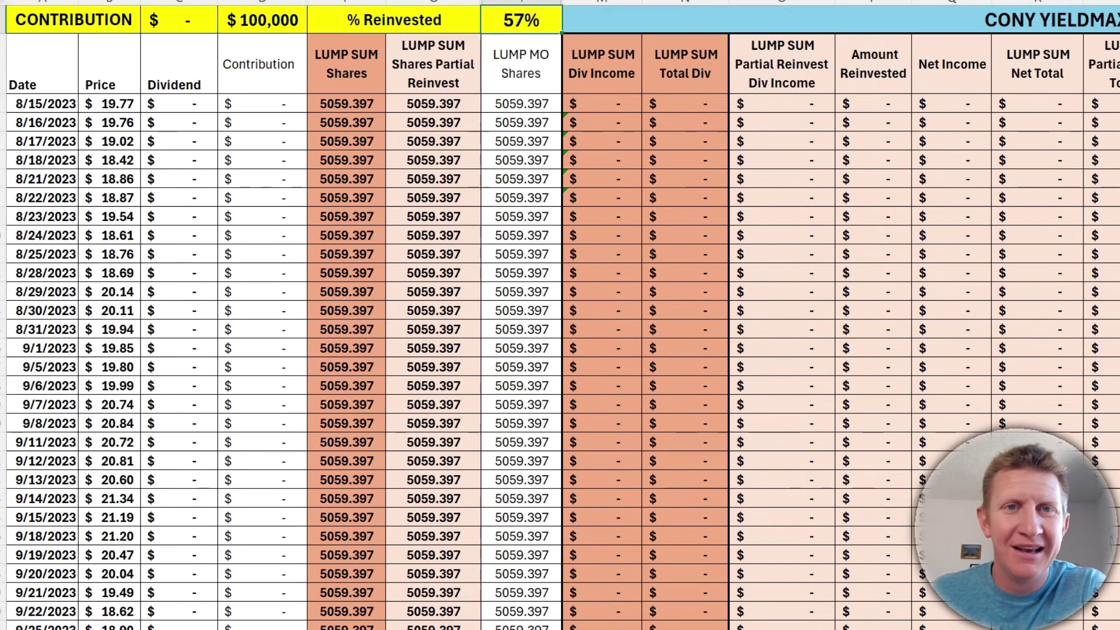
pyautogui.write('61')
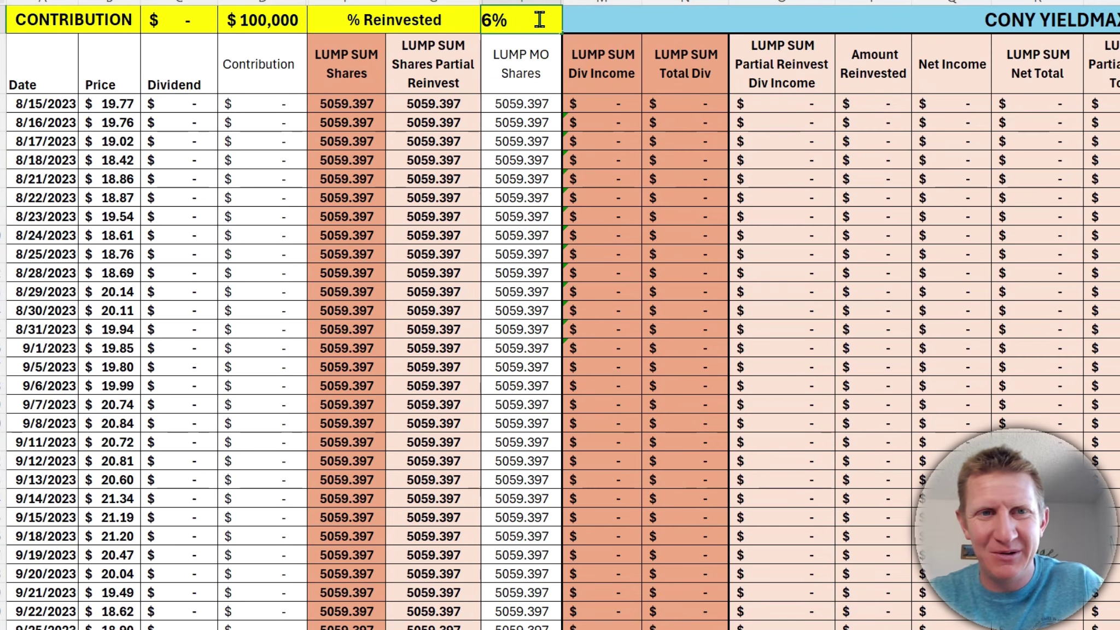
pyautogui.press('Return')
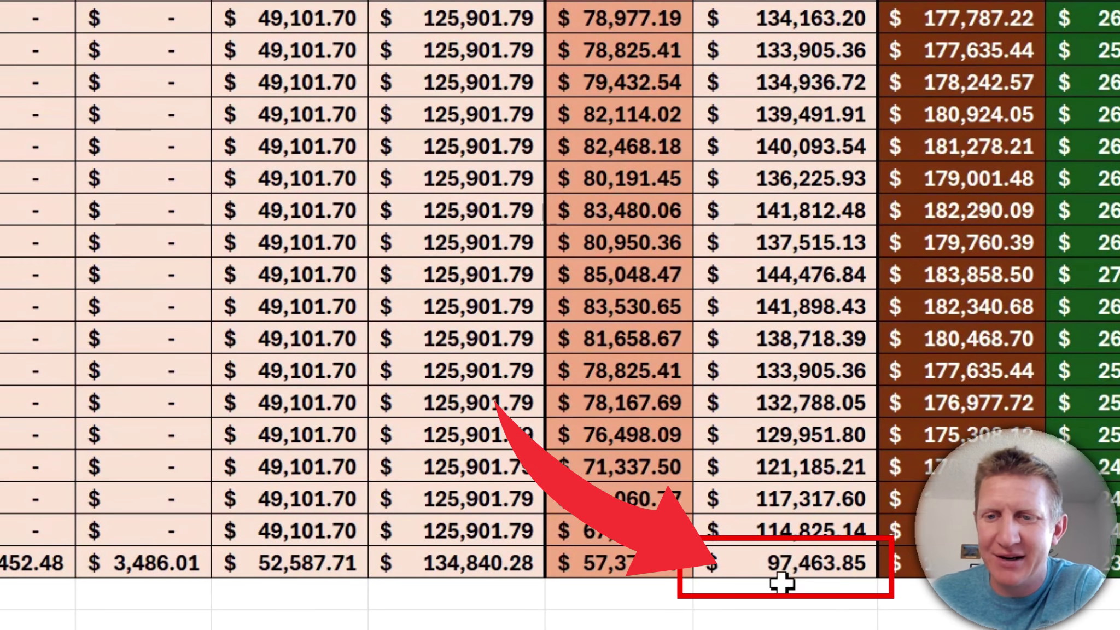